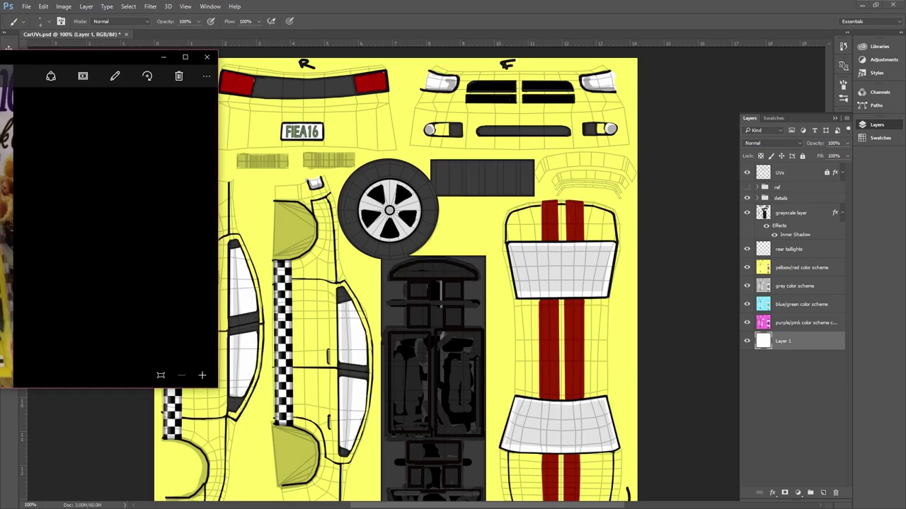
# Enlarge the toy car reference photo IMG_3941.JPG, examine its paint pattern, and close it
pyautogui.moveTo(0, 57); pyautogui.dragTo(188, 48)
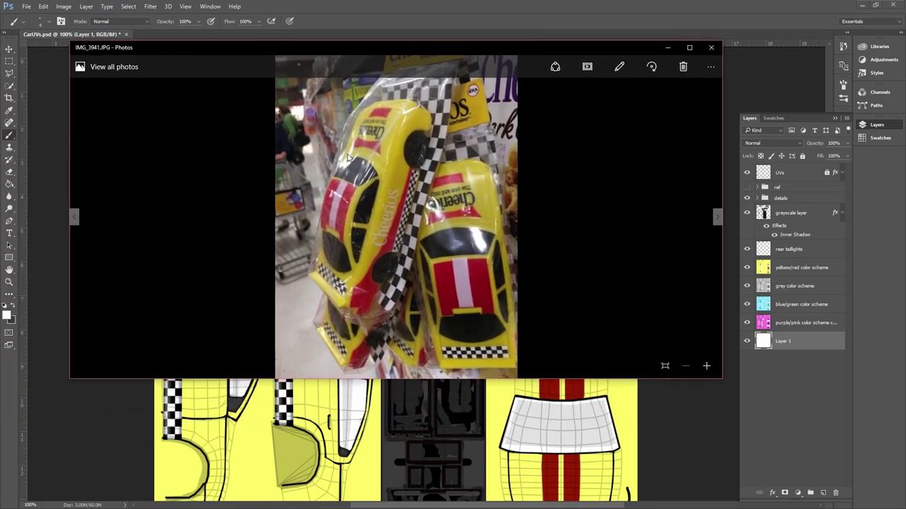
pyautogui.moveTo(719, 378); pyautogui.dragTo(770, 496)
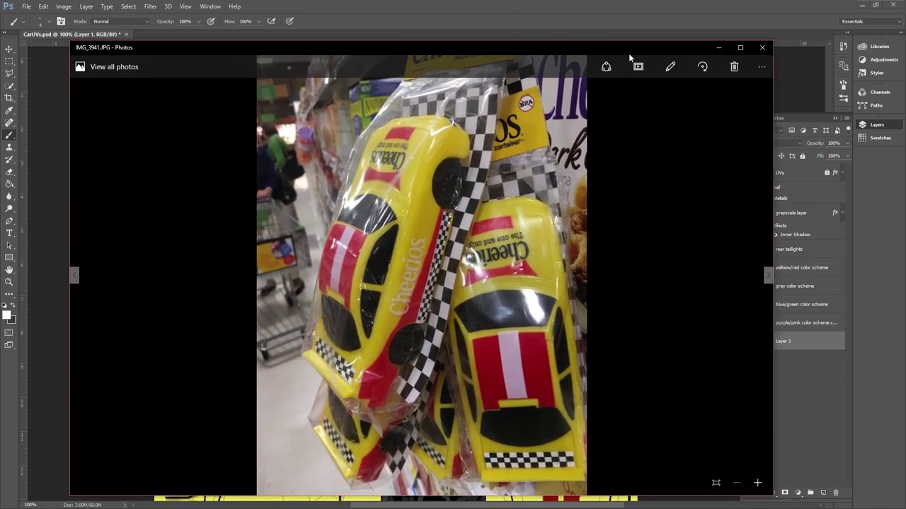
pyautogui.click(762, 47)
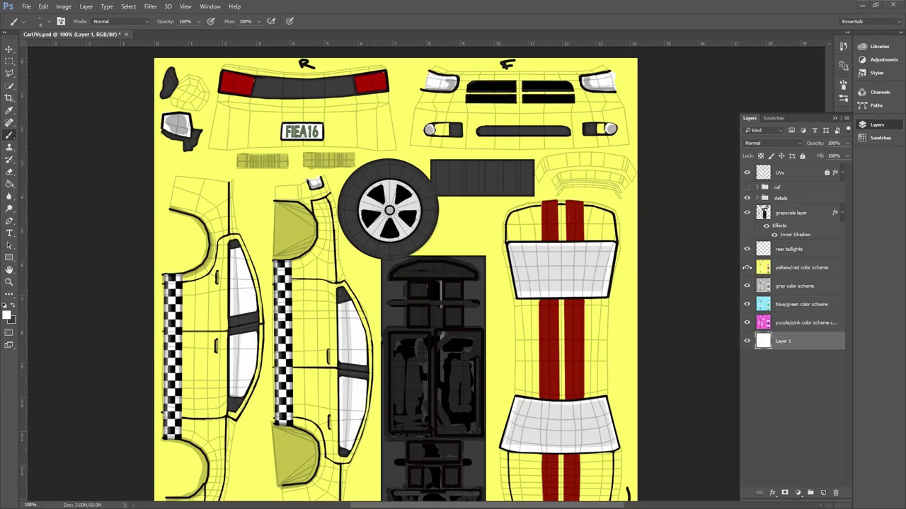
# Compare the yellow/red, grey, blue/green and purple/pink color schemes by toggling their layers, ending with yellow/red shown and selected
pyautogui.click(747, 268)
pyautogui.click(749, 286)
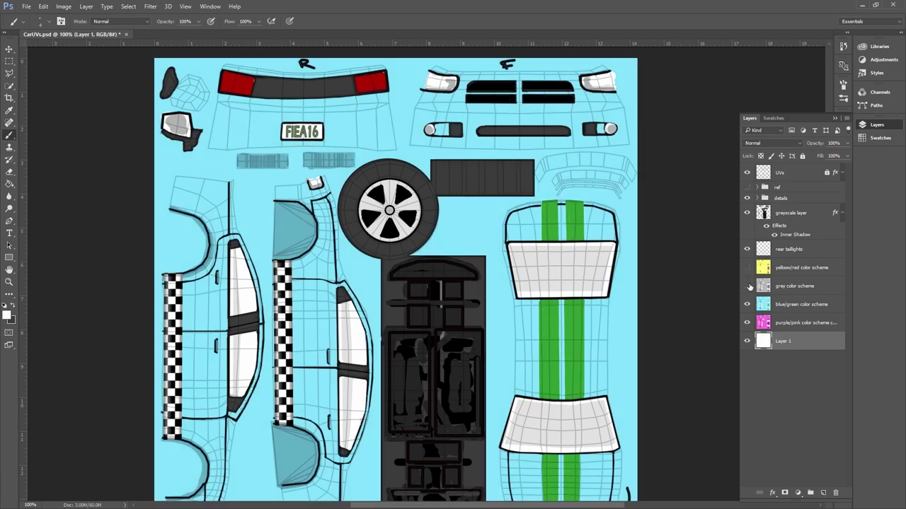
pyautogui.click(748, 304)
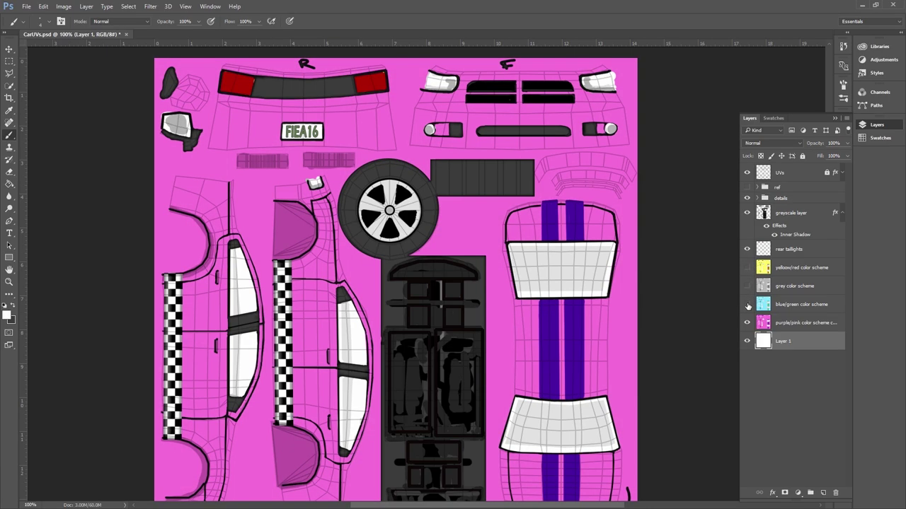
pyautogui.click(748, 301)
pyautogui.click(748, 286)
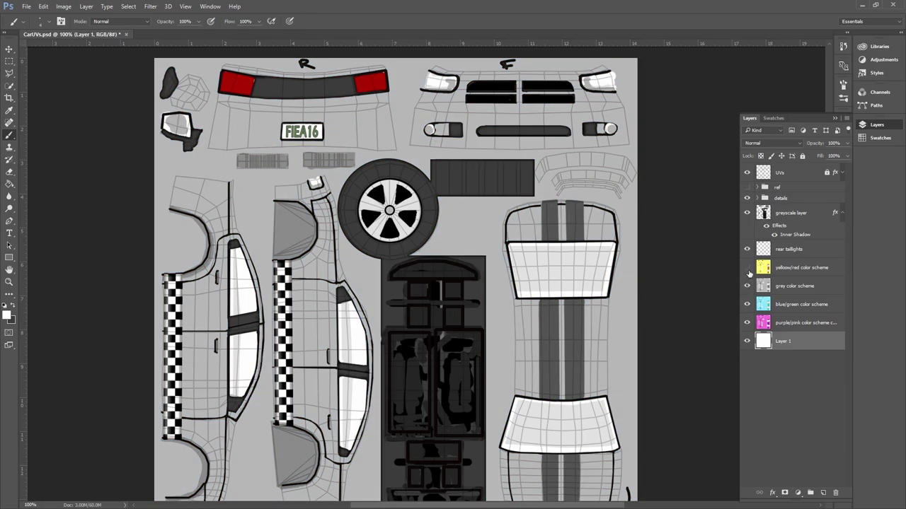
pyautogui.click(747, 267)
pyautogui.click(798, 269)
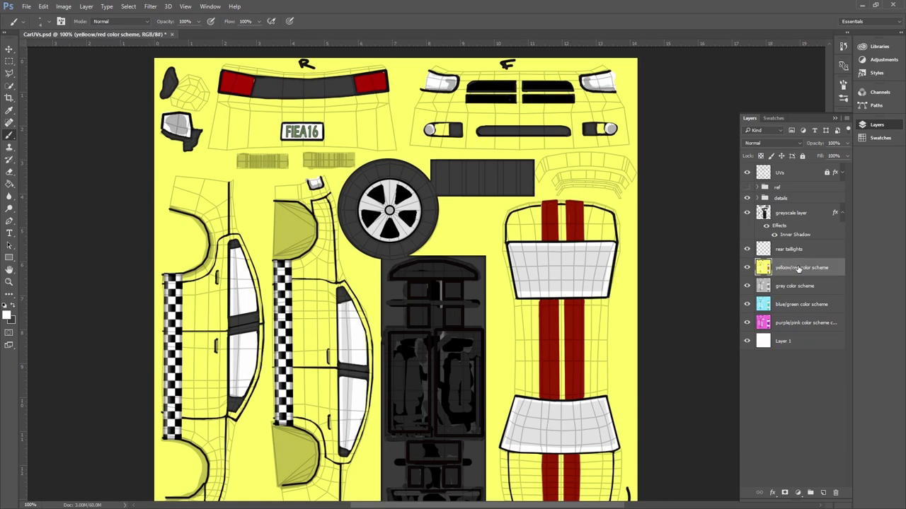
# Examine what the greyscale layer and its Inner Shadow effect contribute by hiding and showing each one
pyautogui.click(778, 213)
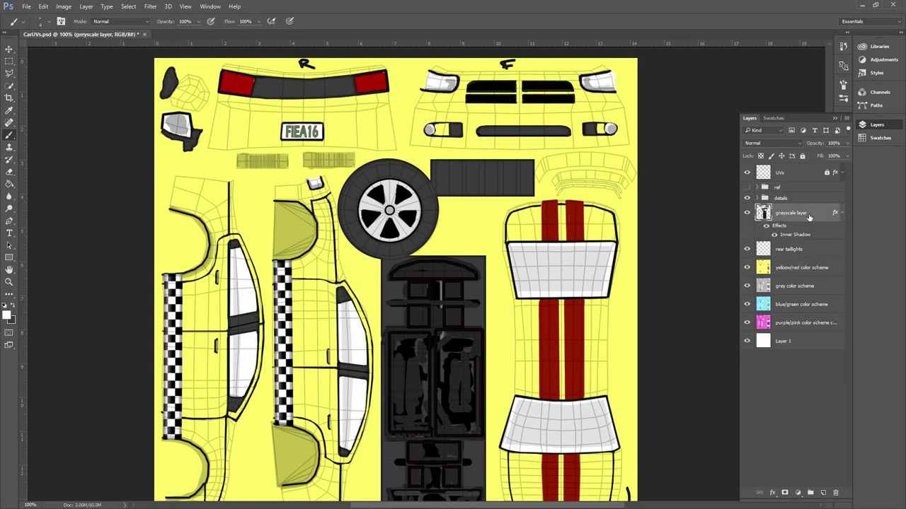
pyautogui.click(747, 214)
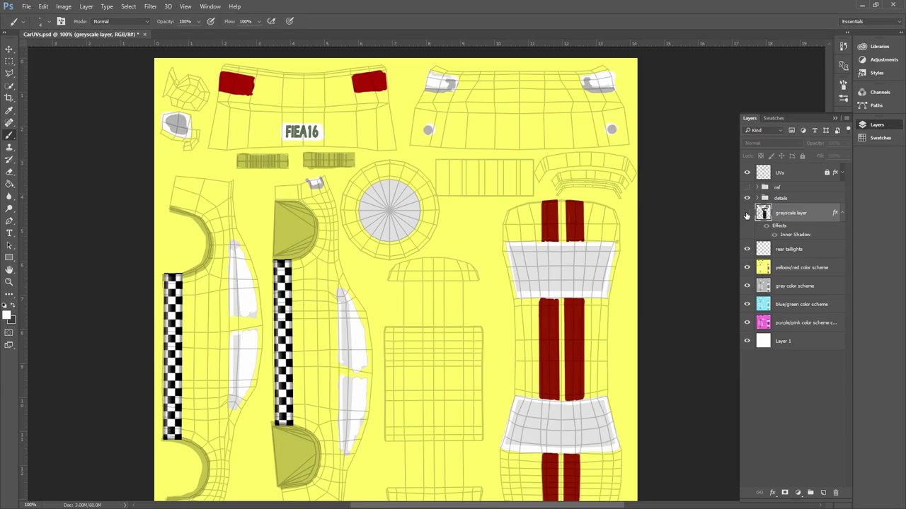
pyautogui.click(746, 213)
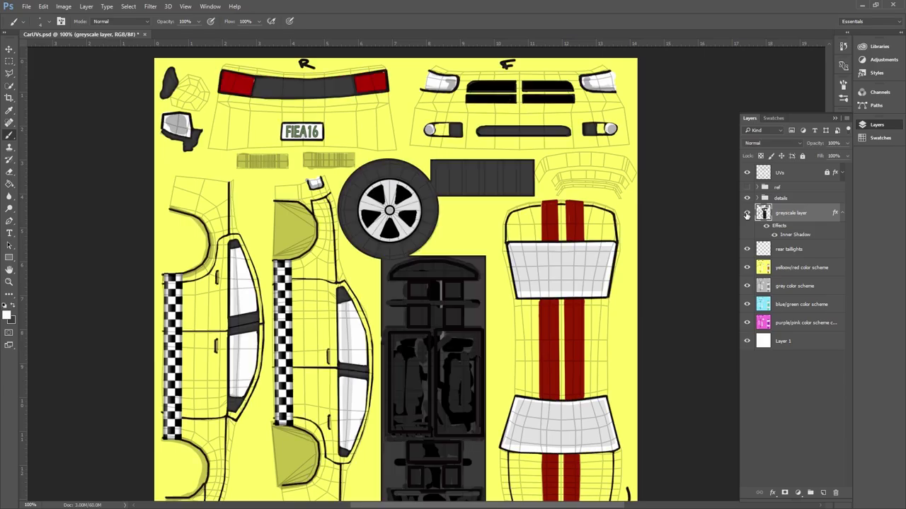
pyautogui.click(773, 235)
pyautogui.click(774, 235)
# Examine the license plate text and checkered side strips by repeatedly hiding and showing the details group
pyautogui.click(748, 199)
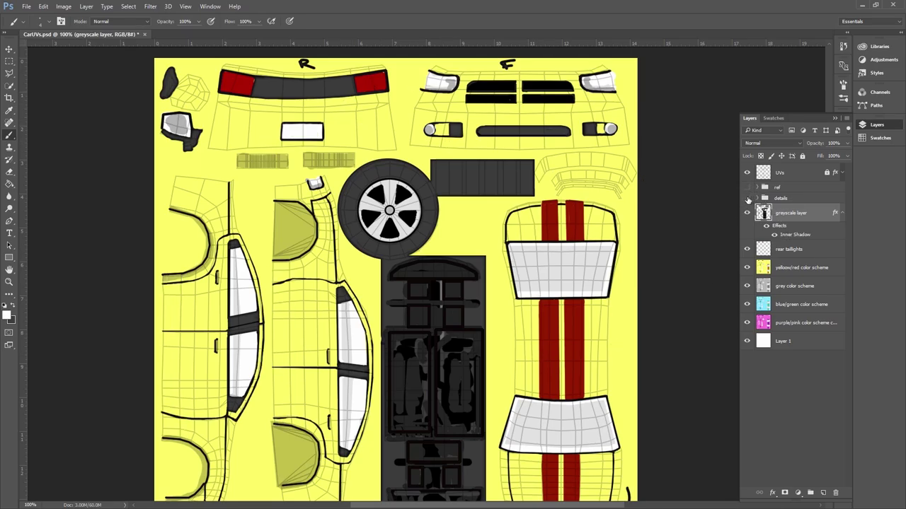
pyautogui.click(747, 199)
pyautogui.click(748, 199)
pyautogui.click(747, 199)
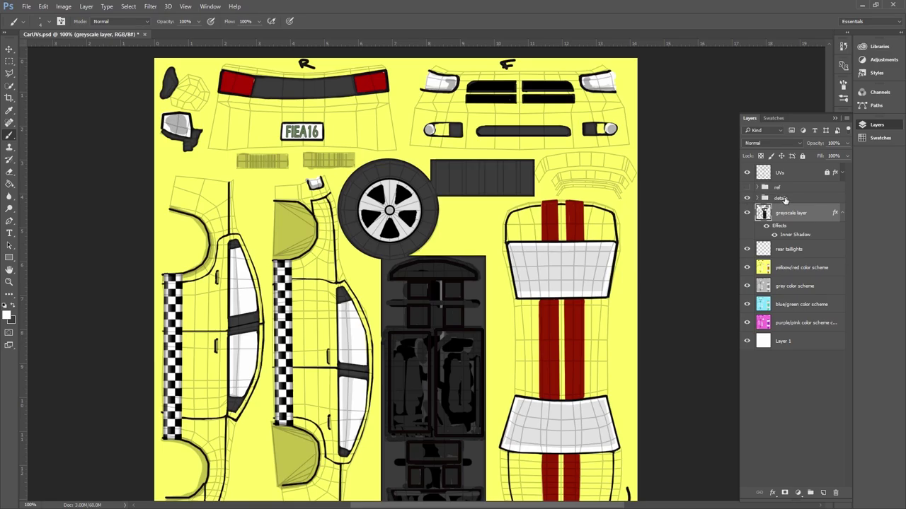
pyautogui.click(780, 199)
pyautogui.click(746, 199)
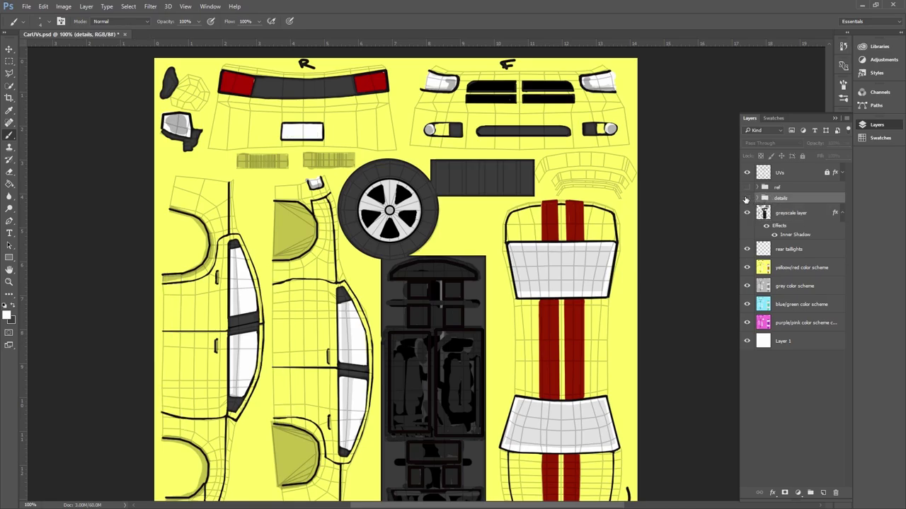
pyautogui.click(746, 199)
pyautogui.click(746, 199)
pyautogui.click(747, 198)
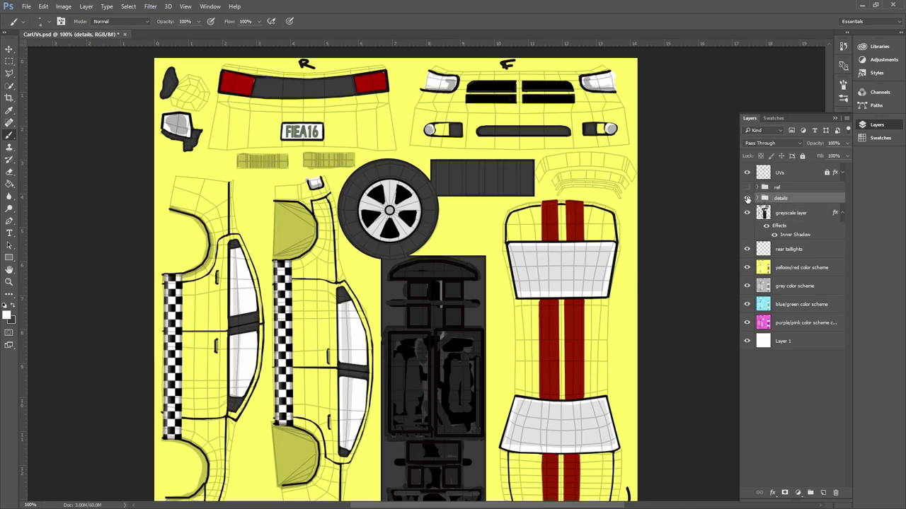
pyautogui.click(747, 199)
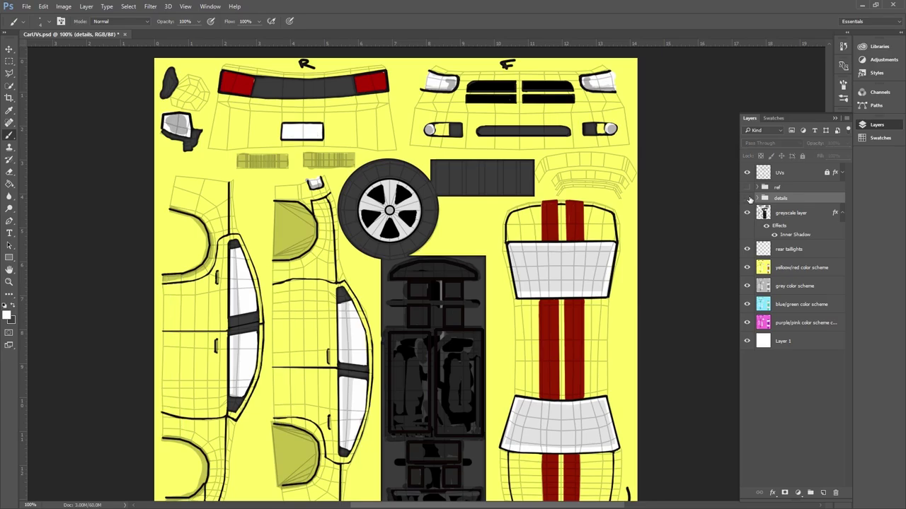
pyautogui.click(747, 199)
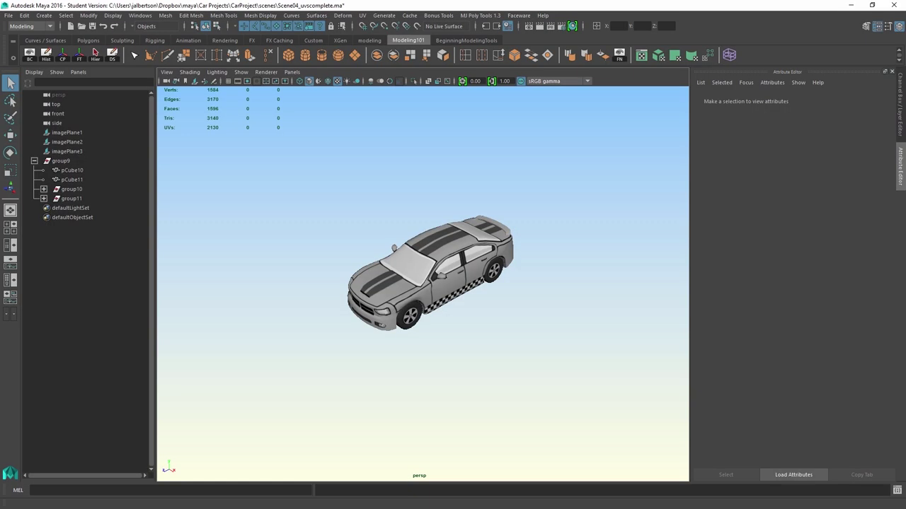
# In Maya, load car_bluecolor as the image for the car body material's color texture
pyautogui.moveTo(217, 408); pyautogui.dragTo(433, 401)
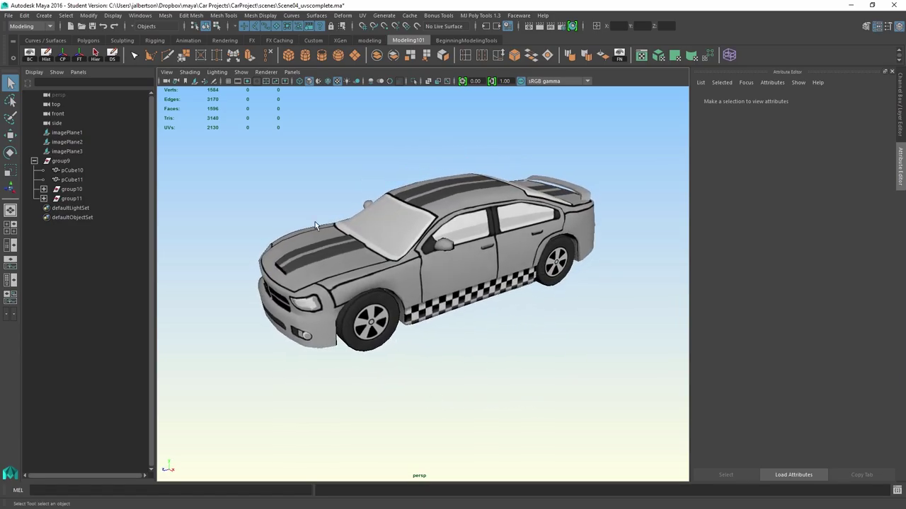
pyautogui.click(415, 232)
pyautogui.click(879, 207)
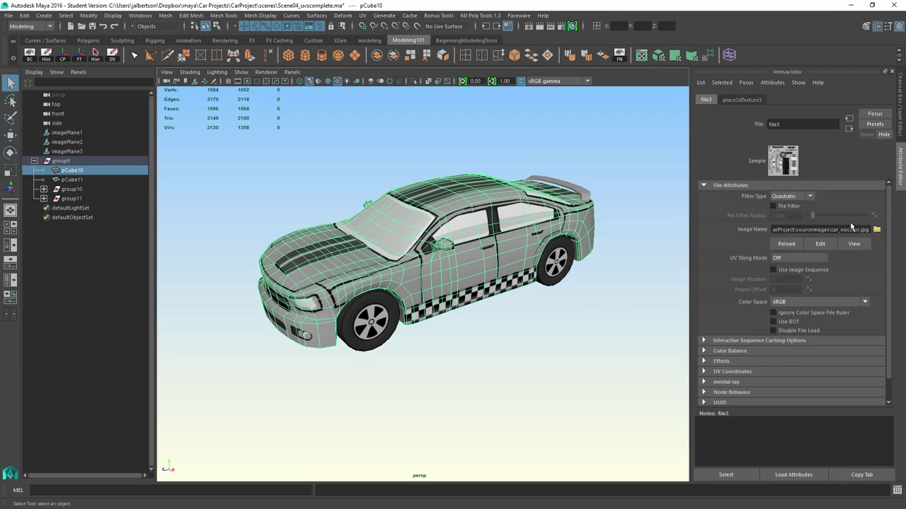
pyautogui.click(877, 230)
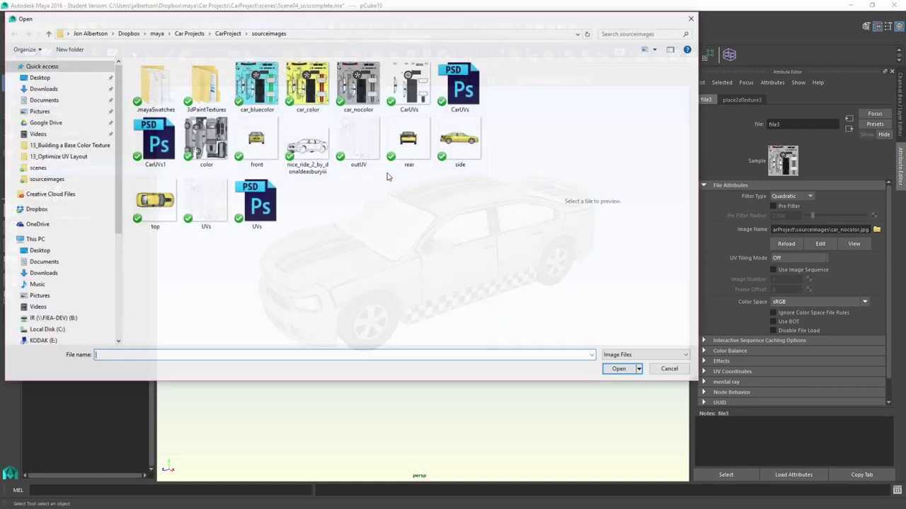
pyautogui.doubleClick(259, 87)
pyautogui.moveTo(505, 279); pyautogui.dragTo(600, 354)
pyautogui.click(542, 328)
# Replace the image in the car body material's color texture with car_color
pyautogui.click(538, 258)
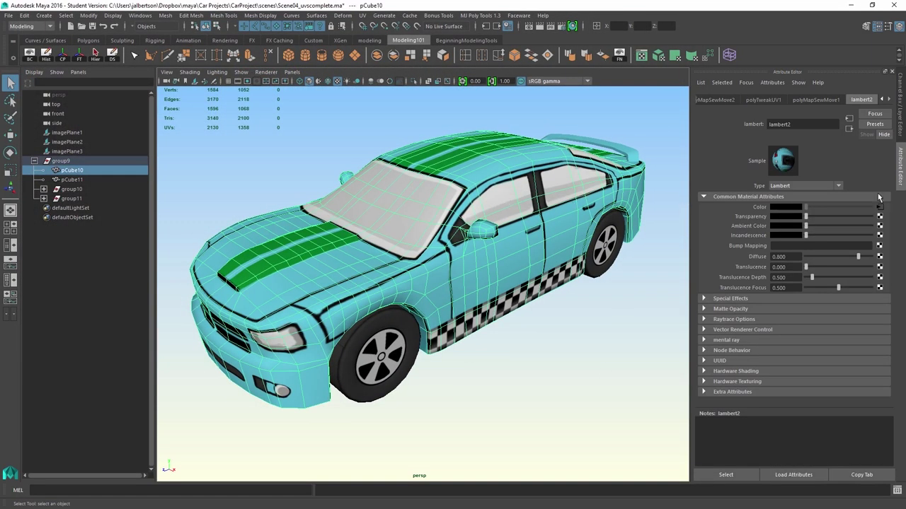
pyautogui.click(880, 208)
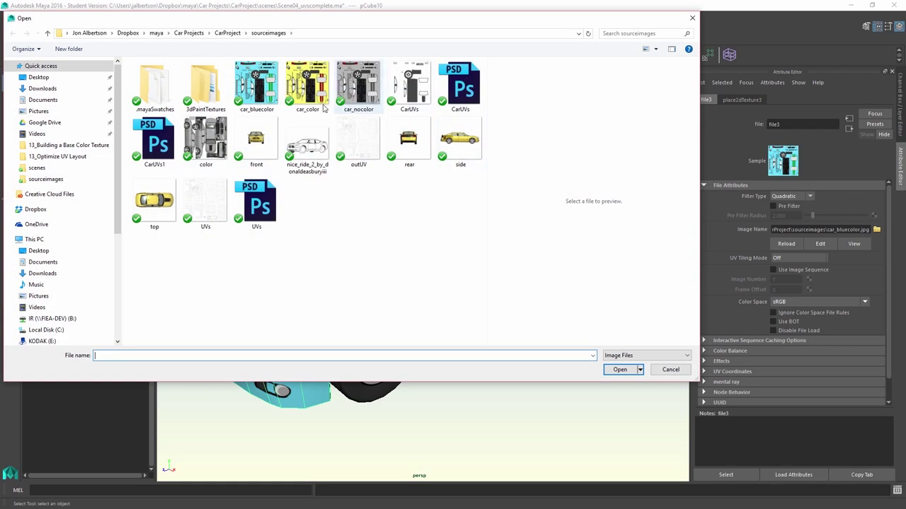
pyautogui.doubleClick(311, 99)
pyautogui.moveTo(584, 266); pyautogui.dragTo(465, 232)
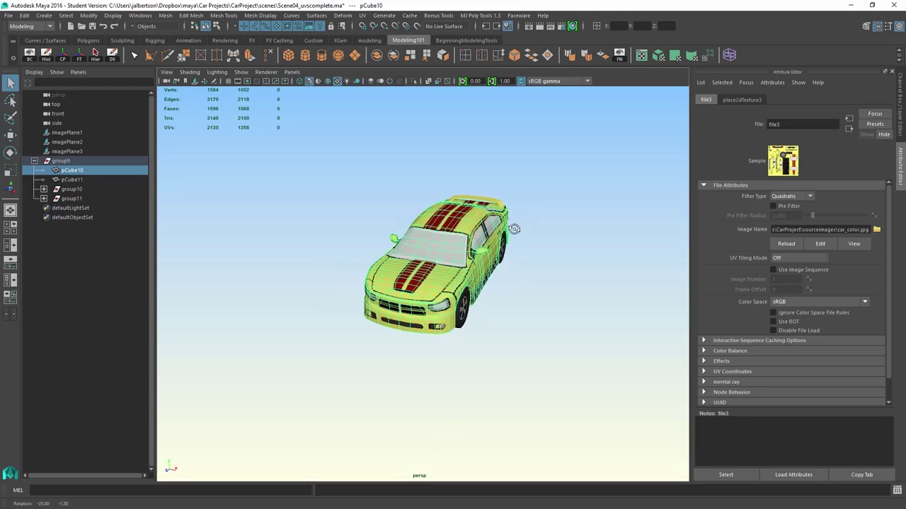
pyautogui.click(421, 176)
# Examine the texture on the car's side and around the rear wheel and taillight up close
pyautogui.moveTo(422, 176); pyautogui.dragTo(437, 189)
pyautogui.scroll(4, 490, 249)
pyautogui.moveTo(495, 259); pyautogui.dragTo(372, 281)
pyautogui.scroll(4, 501, 280)
pyautogui.scroll(5, 485, 310)
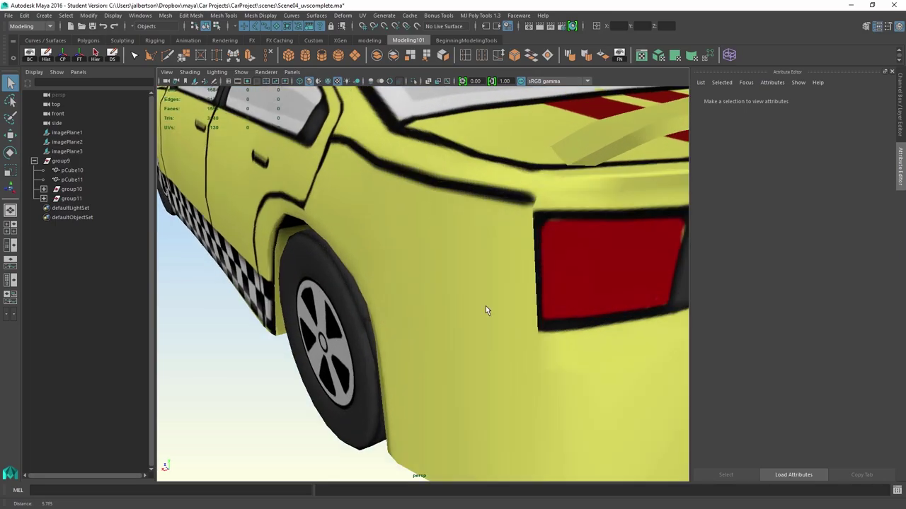
pyautogui.scroll(-5, 491, 306)
pyautogui.moveTo(576, 337); pyautogui.dragTo(456, 256)
# Select all parts of the car and examine the wireframe and texture from the front, side and underside
pyautogui.moveTo(251, 139); pyautogui.dragTo(638, 408)
pyautogui.moveTo(601, 355)
pyautogui.mouseDown()
pyautogui.moveTo(588, 353)
pyautogui.moveTo(600, 345)
pyautogui.mouseUp()
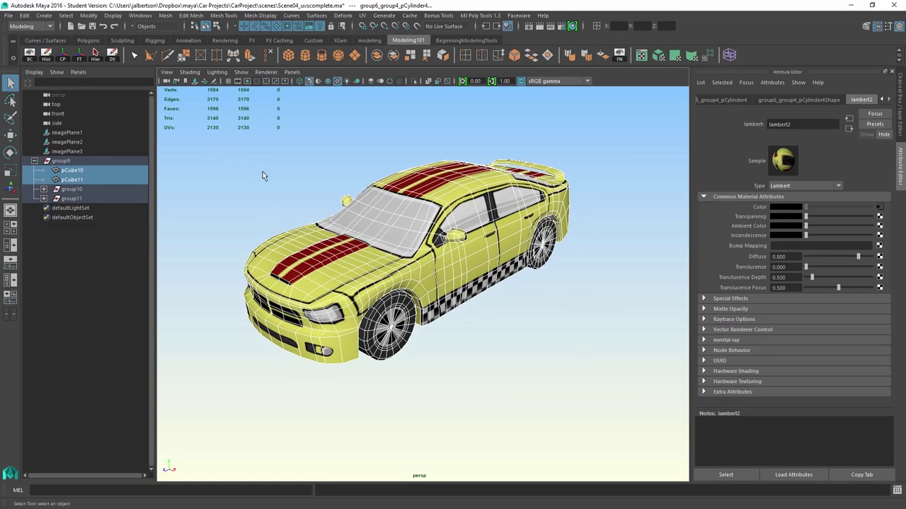
pyautogui.moveTo(295, 174); pyautogui.dragTo(253, 167)
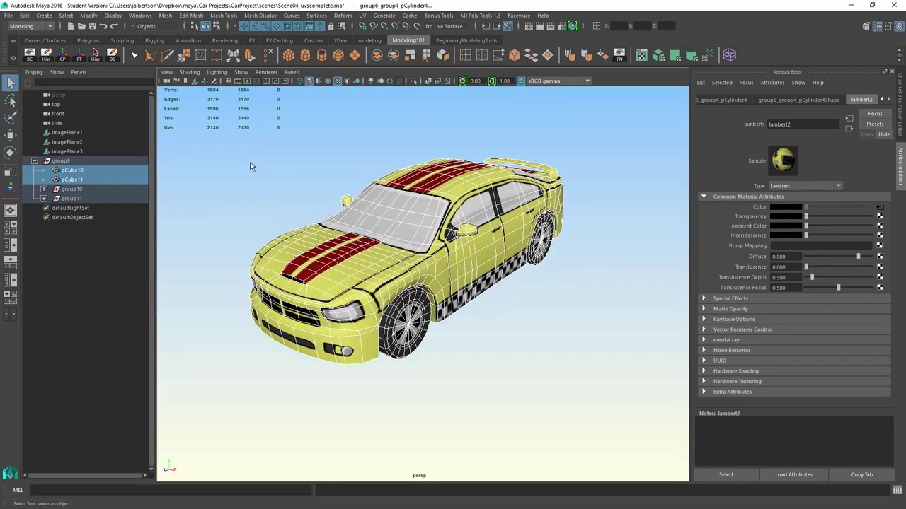
pyautogui.moveTo(343, 230); pyautogui.dragTo(494, 320)
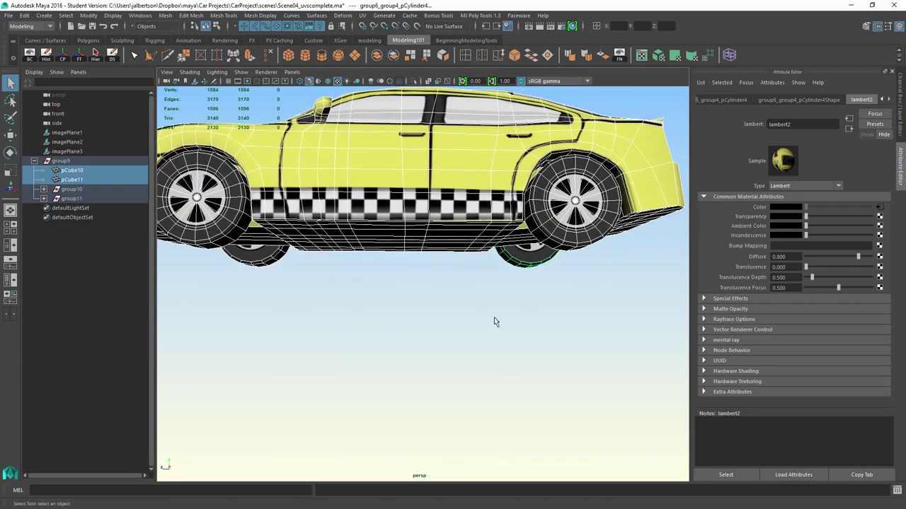
pyautogui.scroll(-4, 495, 319)
pyautogui.moveTo(448, 290); pyautogui.dragTo(520, 318)
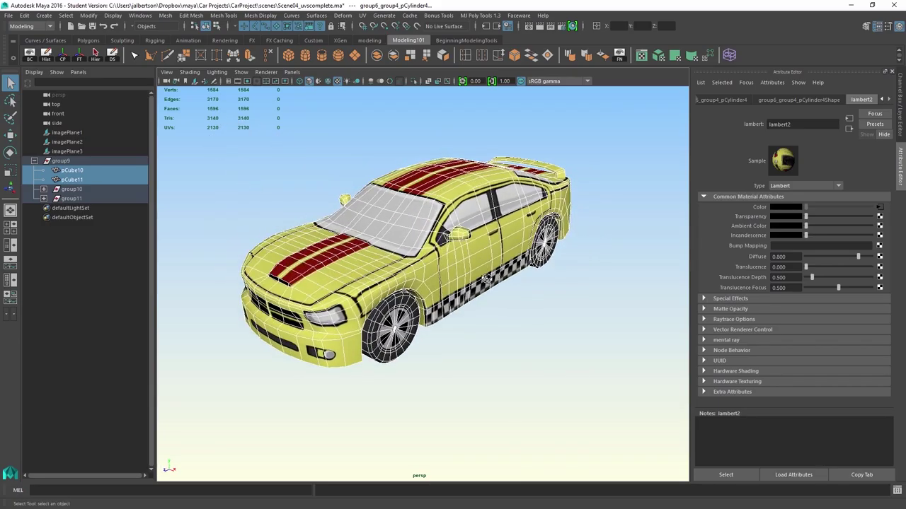
pyautogui.keyDown('alt'); pyautogui.moveTo(439, 272); pyautogui.dragTo(517, 269); pyautogui.keyUp('alt')
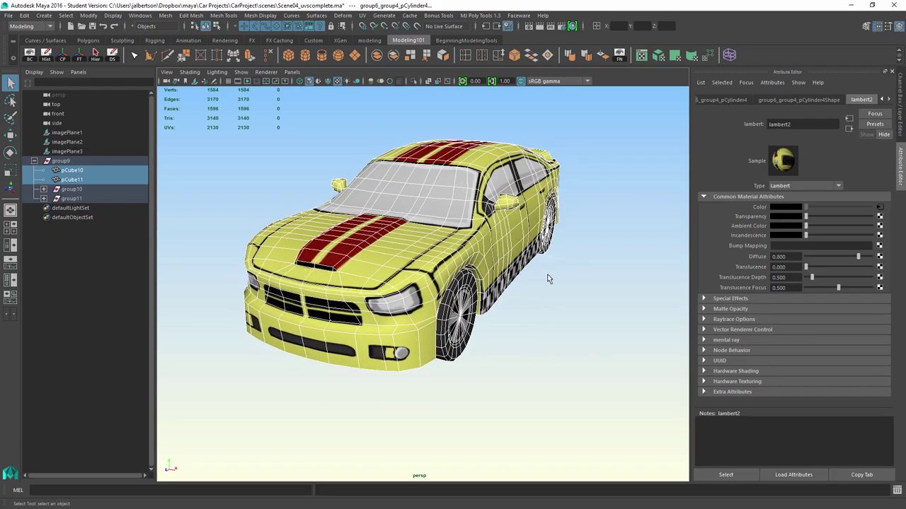
pyautogui.moveTo(572, 280)
pyautogui.mouseDown()
pyautogui.moveTo(549, 287)
pyautogui.moveTo(561, 289)
pyautogui.mouseUp()
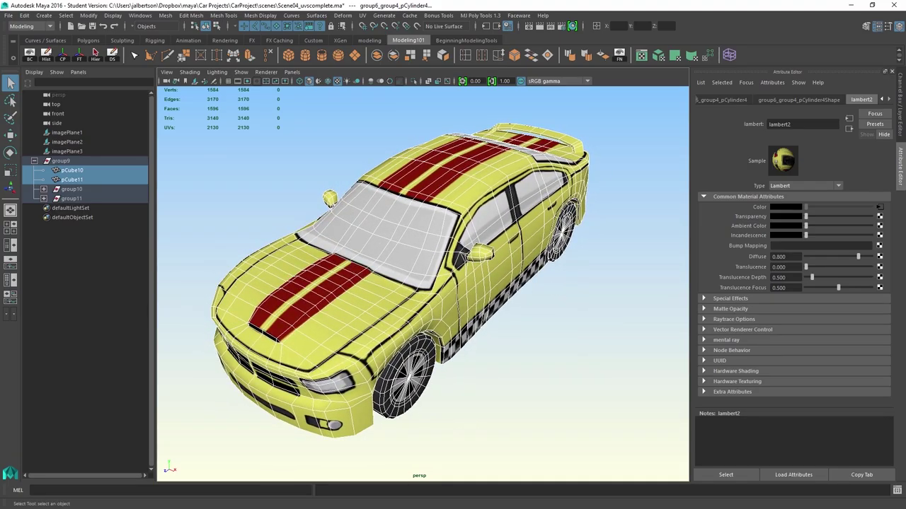